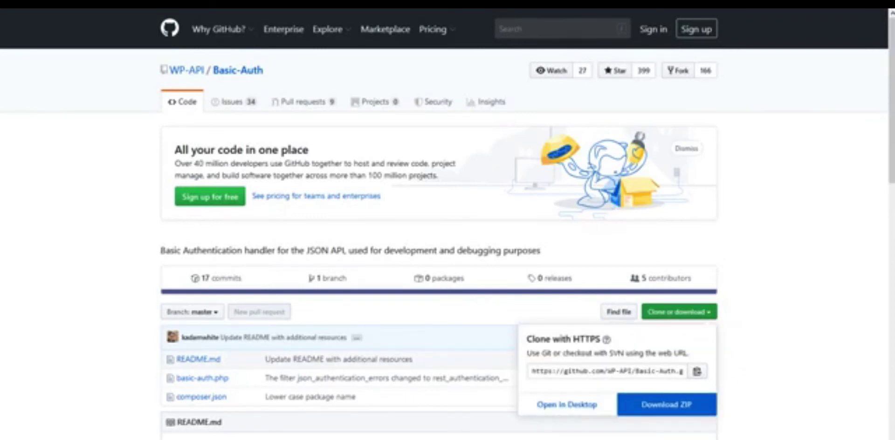
- Download the Basic-Auth repository as a ZIP file, save it, and open the folder containing the download
click(667, 404)
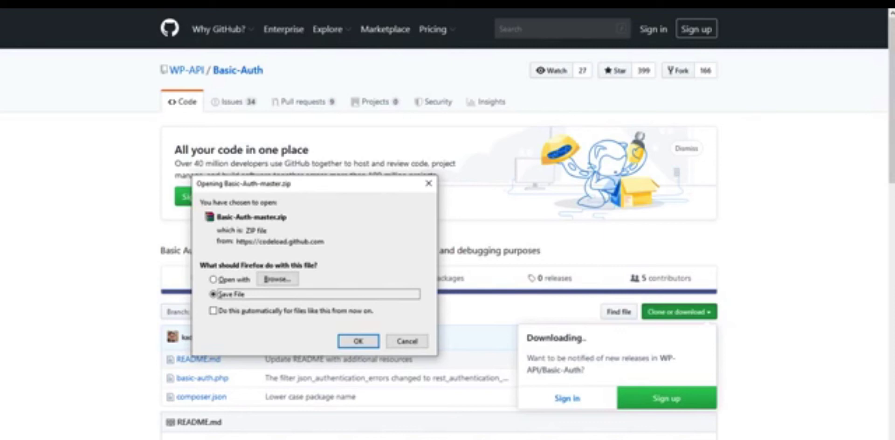
key(Return)
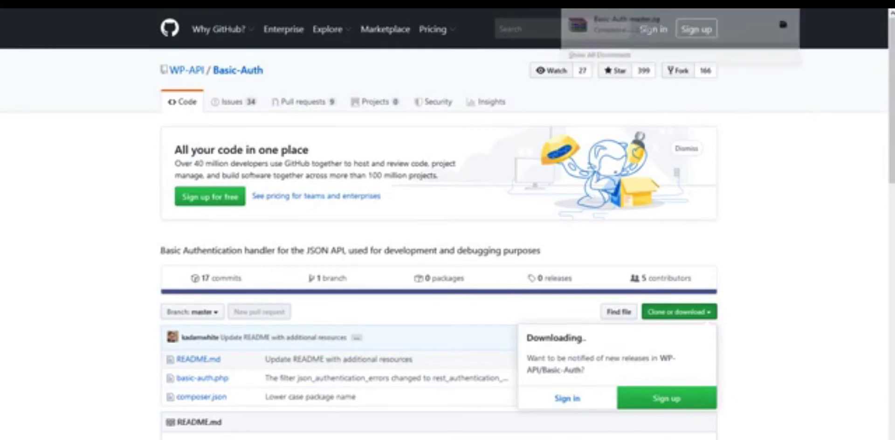
right_click(644, 37)
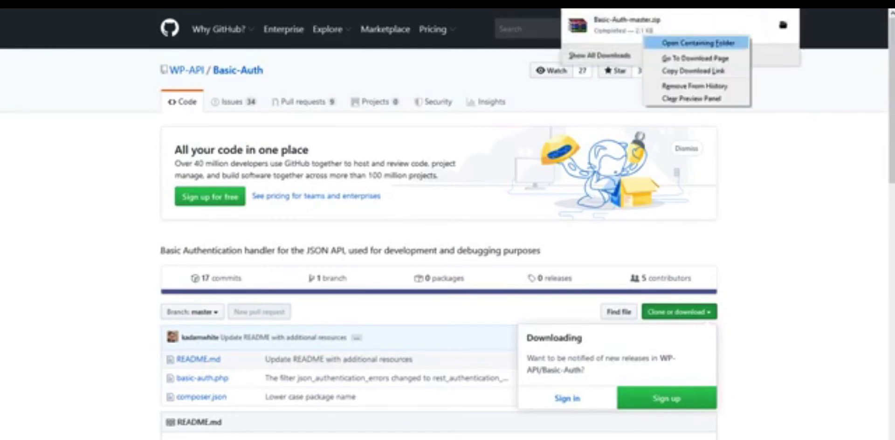
click(699, 42)
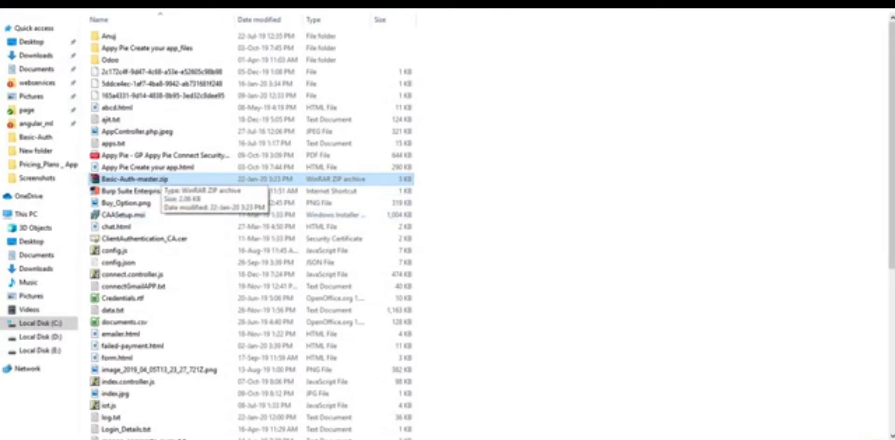
- Extract Basic-Auth-master.zip into its own folder, check its contents, and copy the inner Basic-Auth-master folder
right_click(144, 181)
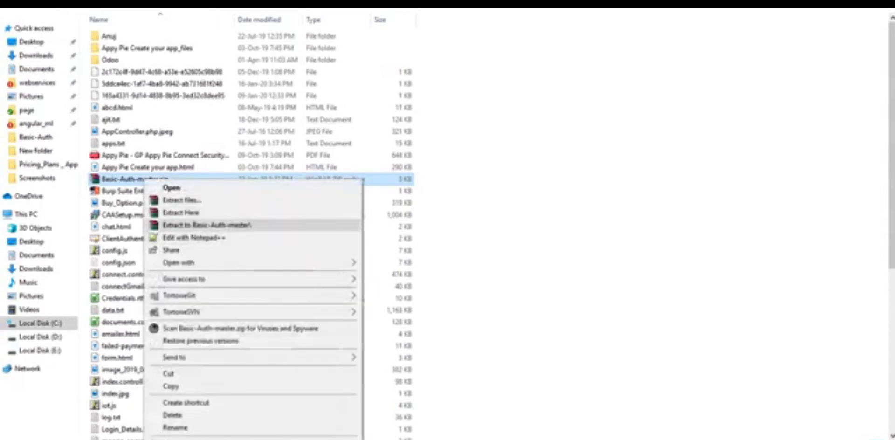
click(205, 225)
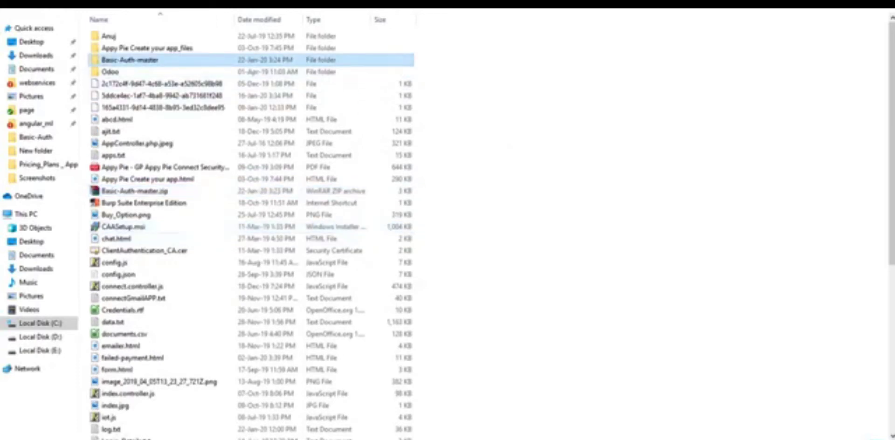
double_click(129, 59)
double_click(129, 36)
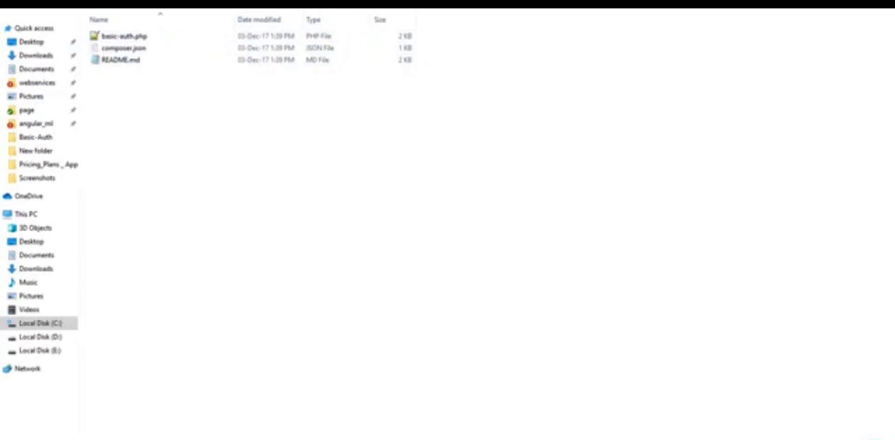
key(BackSpace)
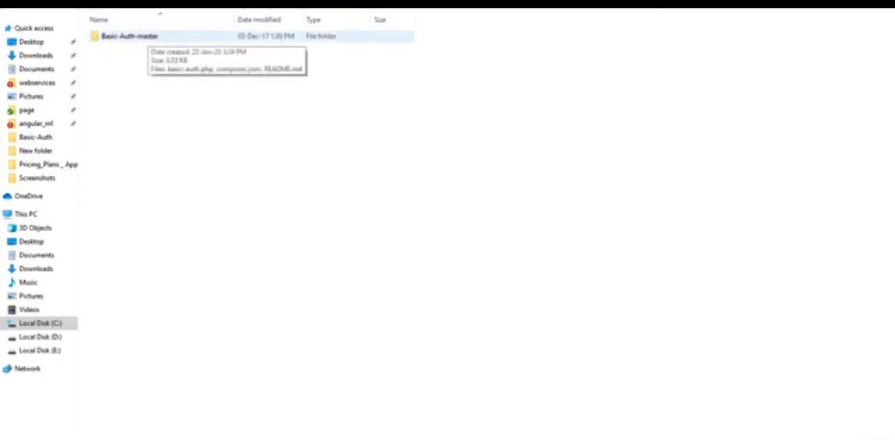
click(146, 36)
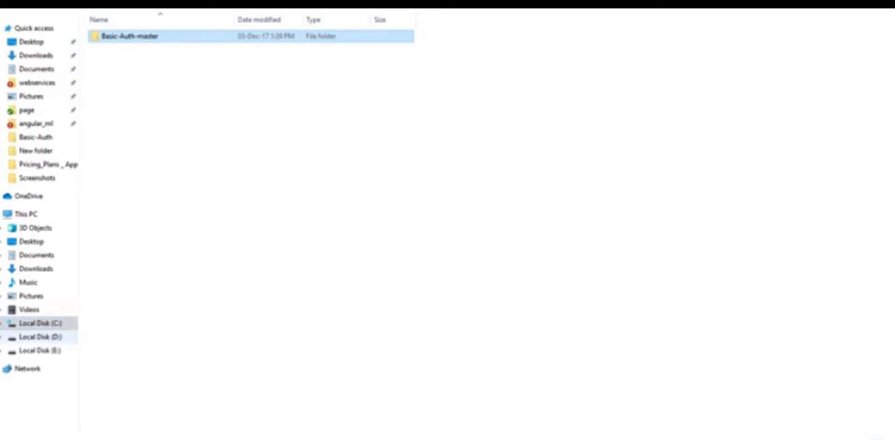
- Paste the Basic-Auth-master folder into wamp64\www\wordpress503\wp-content\plugins on drive C
click(39, 337)
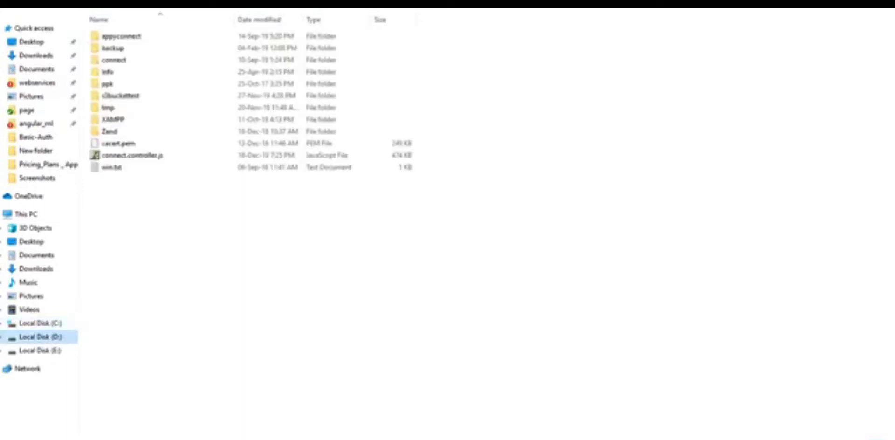
click(39, 323)
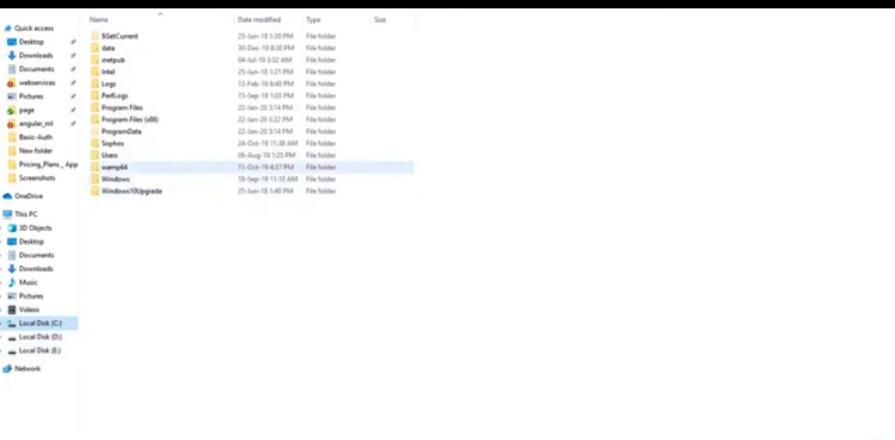
double_click(116, 167)
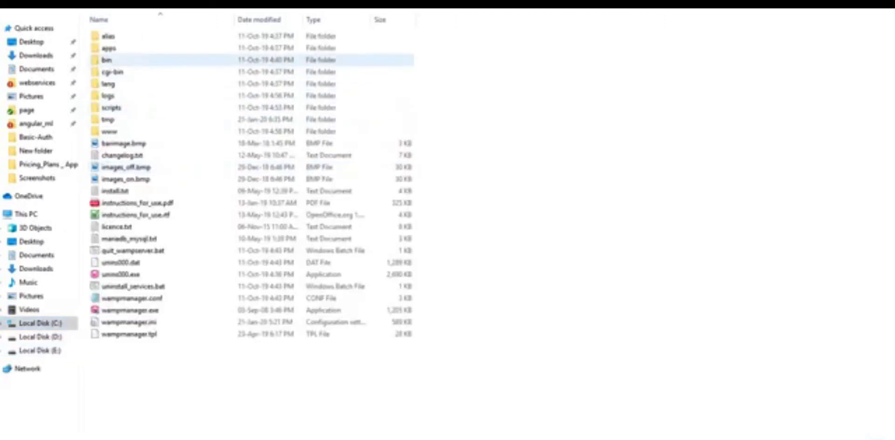
double_click(110, 131)
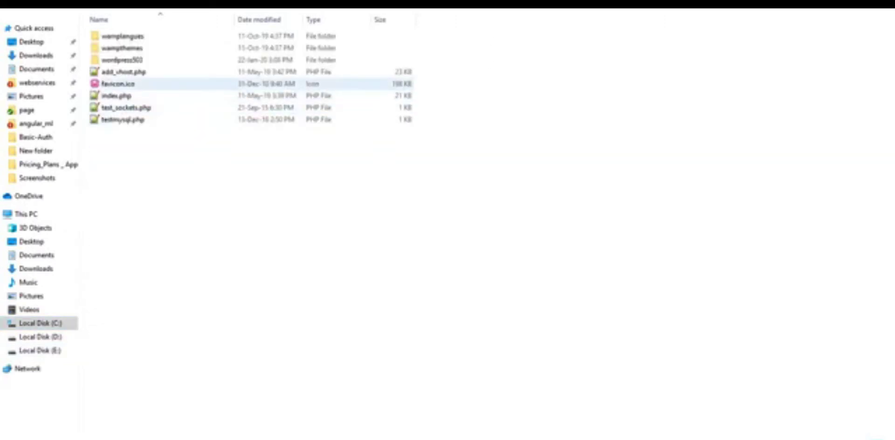
double_click(122, 60)
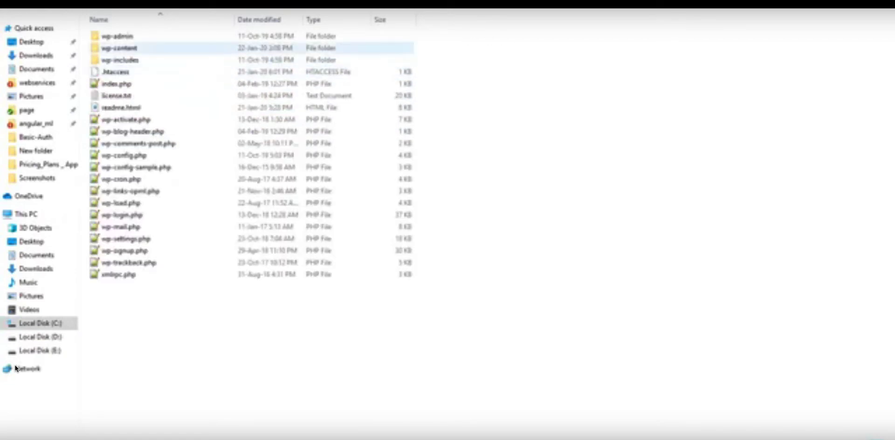
double_click(120, 47)
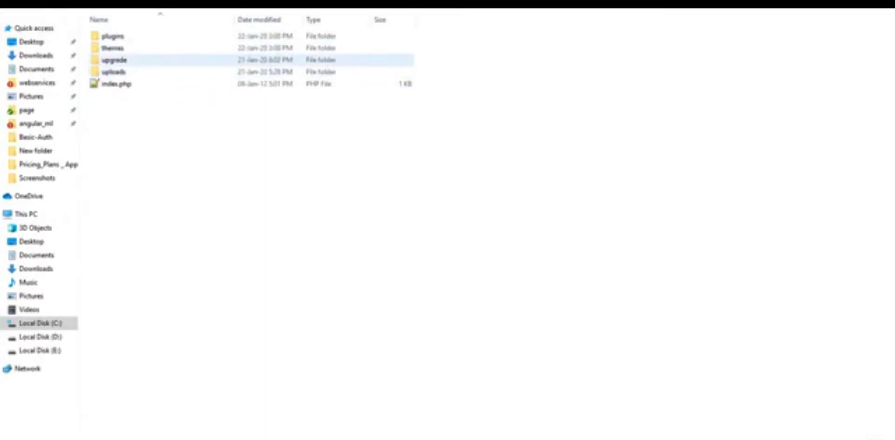
double_click(112, 36)
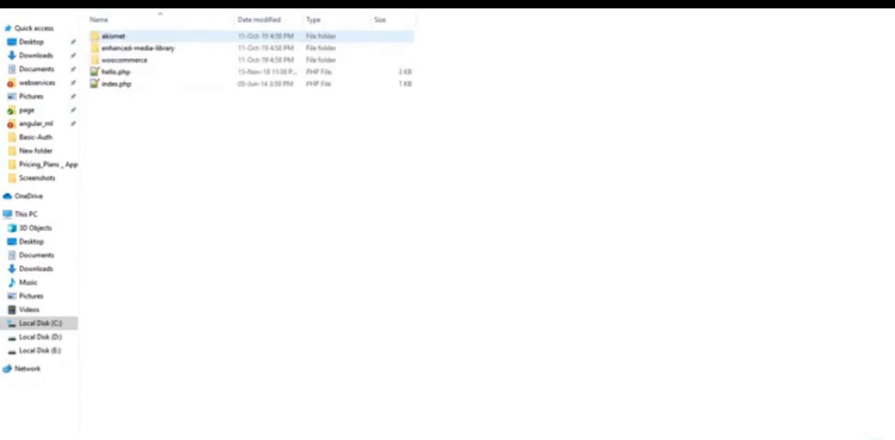
right_click(220, 183)
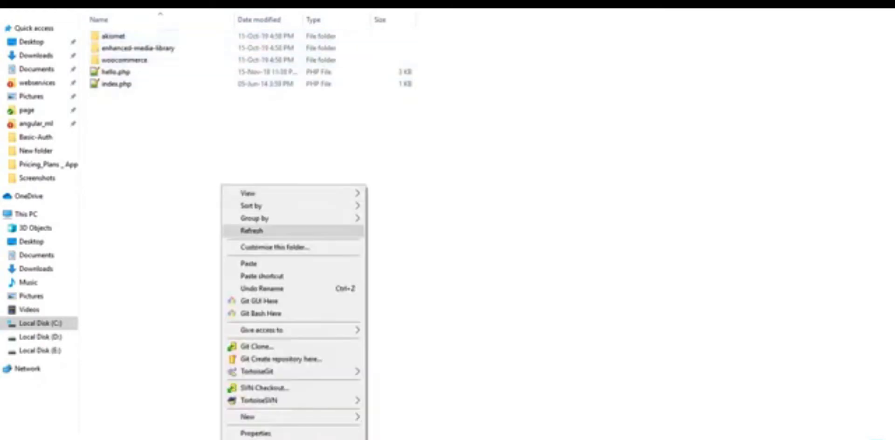
click(252, 264)
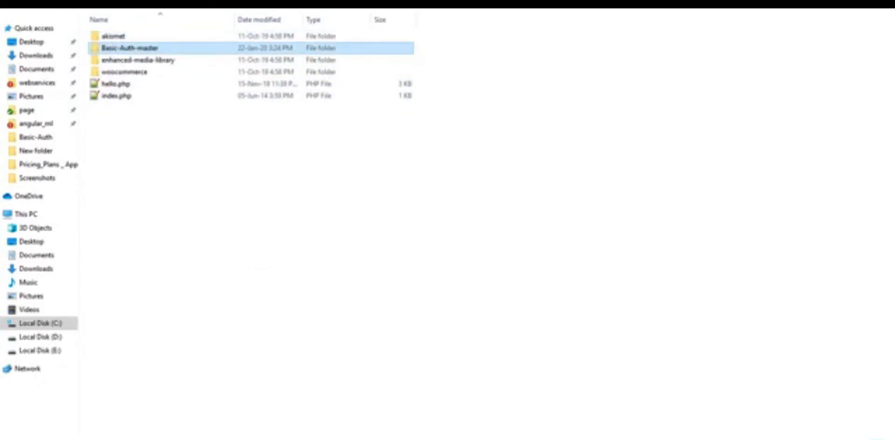
key(Escape)
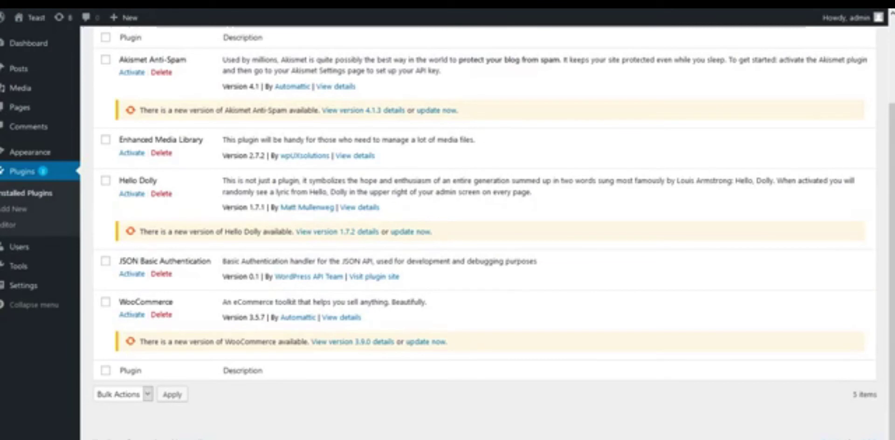
- Activate the JSON Basic Authentication plugin on the WordPress installed plugins page
drag(119, 261, 211, 262)
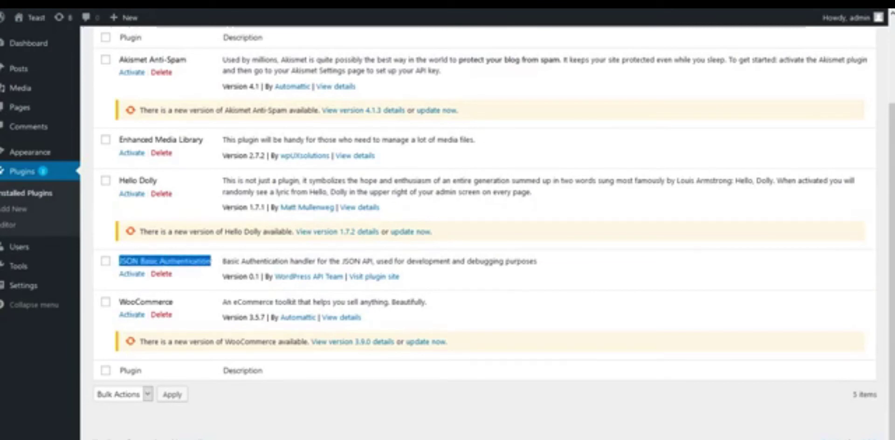
key(Tab)
key(Return)
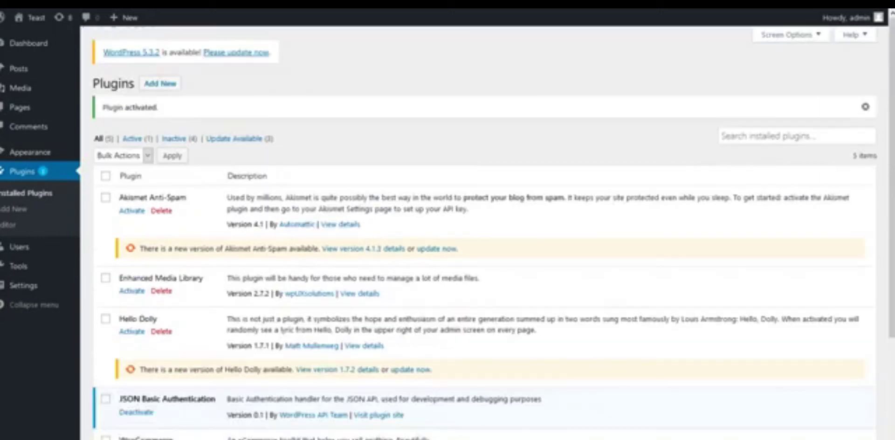
scroll(493, 228, down, 3)
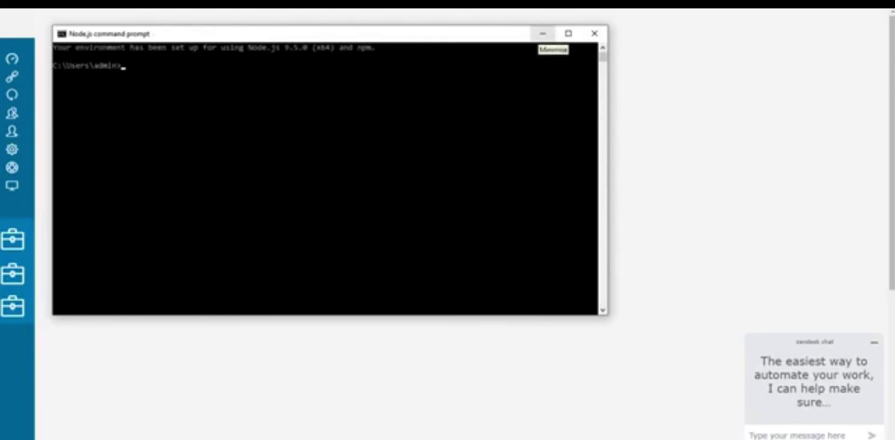
- Minimize the Node.js command prompt and choose WordPress as the trigger app in Appy Pie Connect
click(542, 33)
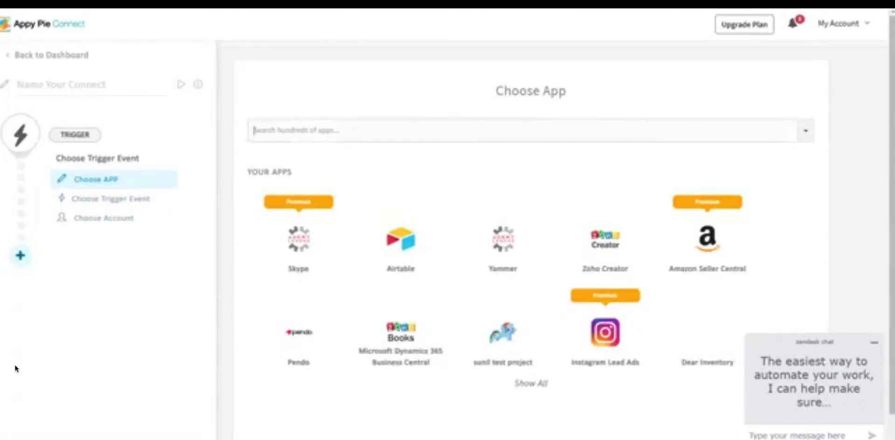
text(wo)
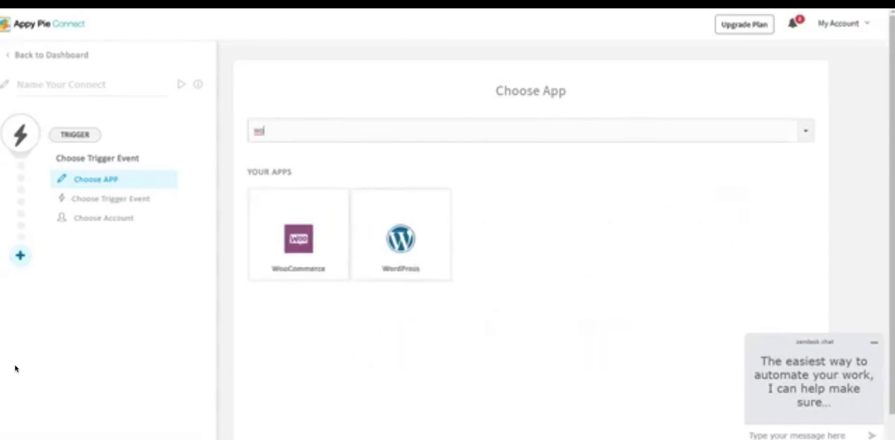
click(401, 239)
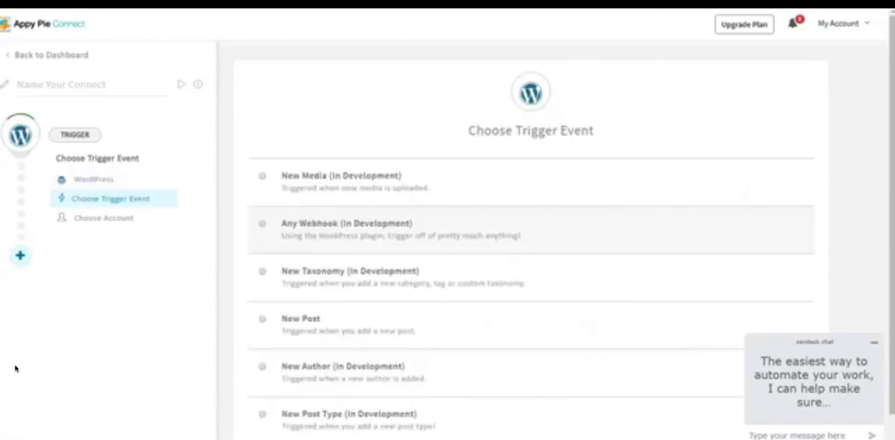
- Expand the full trigger list, select the New User event, and continue after minimizing the chat box
scroll(530, 324, down, 3)
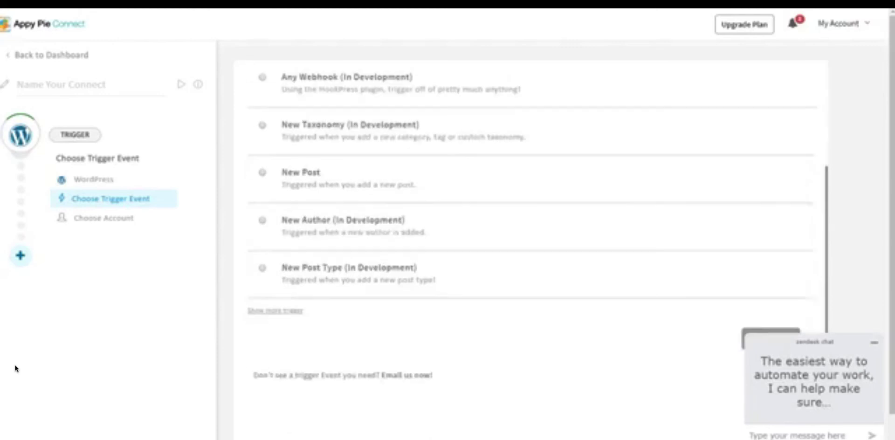
click(275, 311)
scroll(275, 321, down, 5)
key(space)
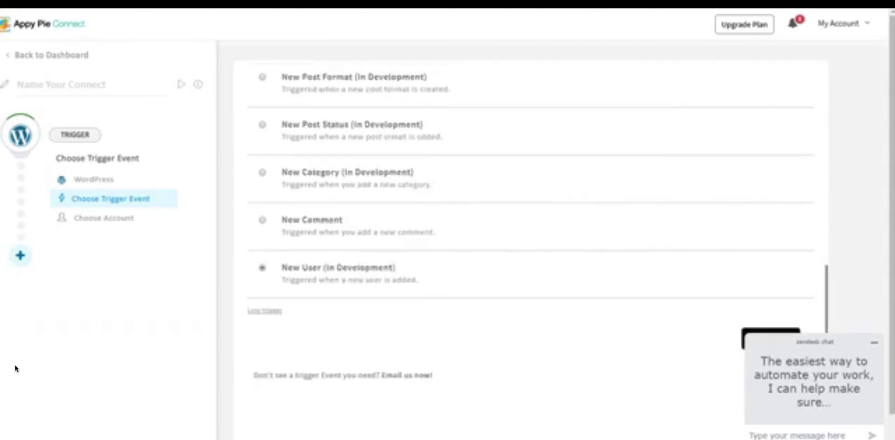
click(874, 342)
click(770, 338)
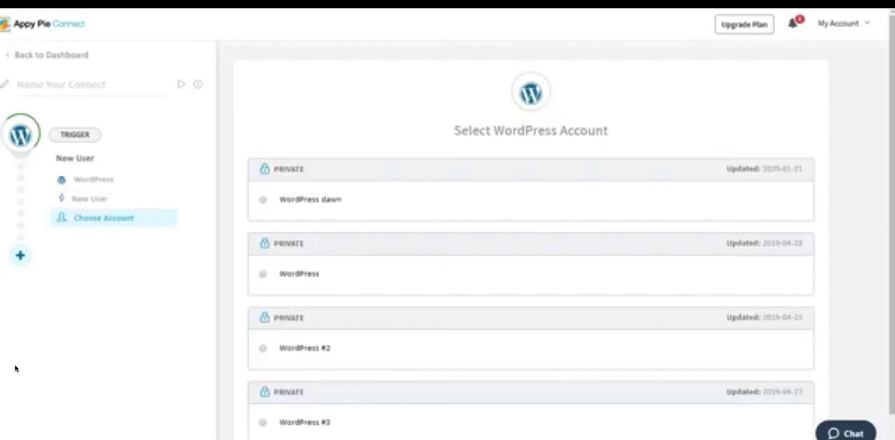
- Connect another WordPress account, select it for the New User trigger, and continue to the action setup
scroll(530, 250, down, 5)
key(Page_Up)
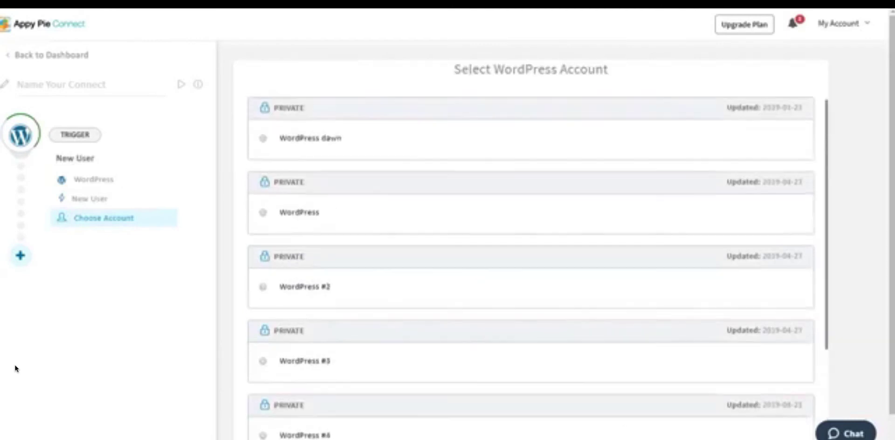
key(Page_Down)
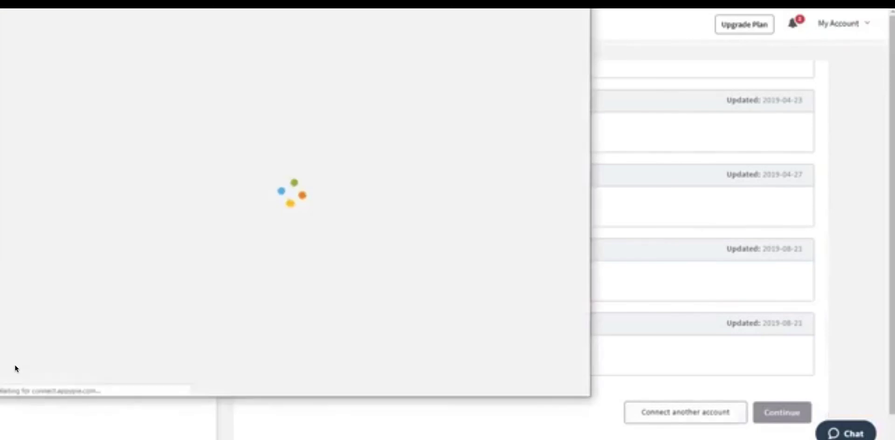
drag(193, 10, 367, 25)
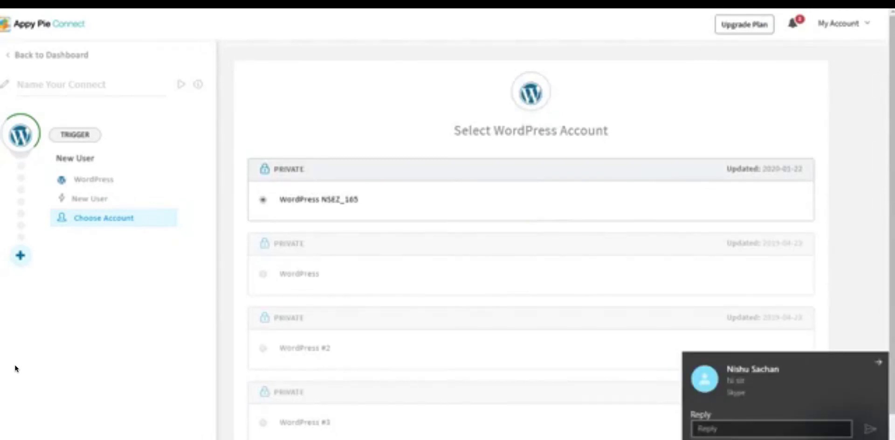
scroll(531, 243, down, 5)
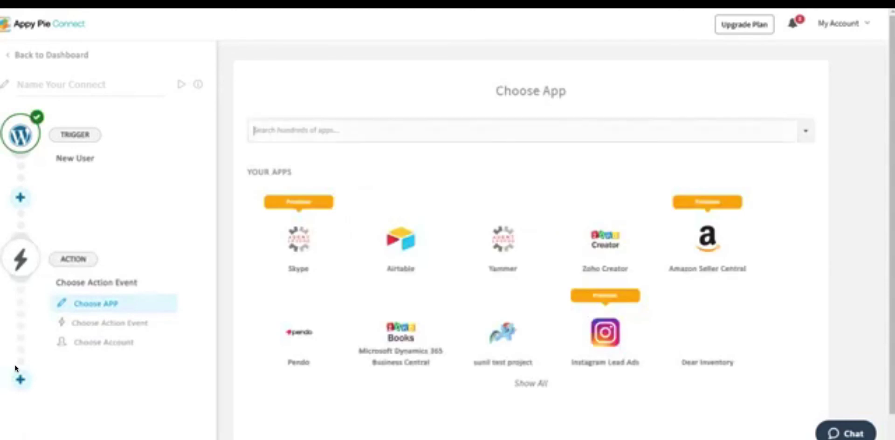
- Choose Appy Pie with the Create App User action, setting App Name to yeloo and Group to 15Nov
text(APP)
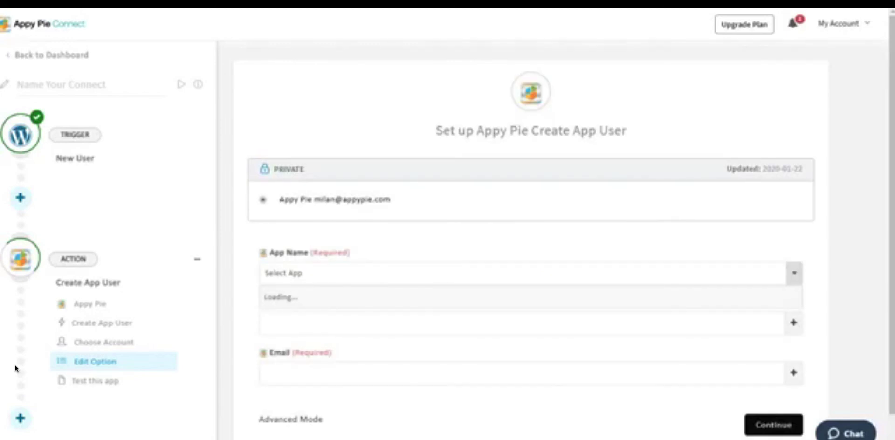
key(Return)
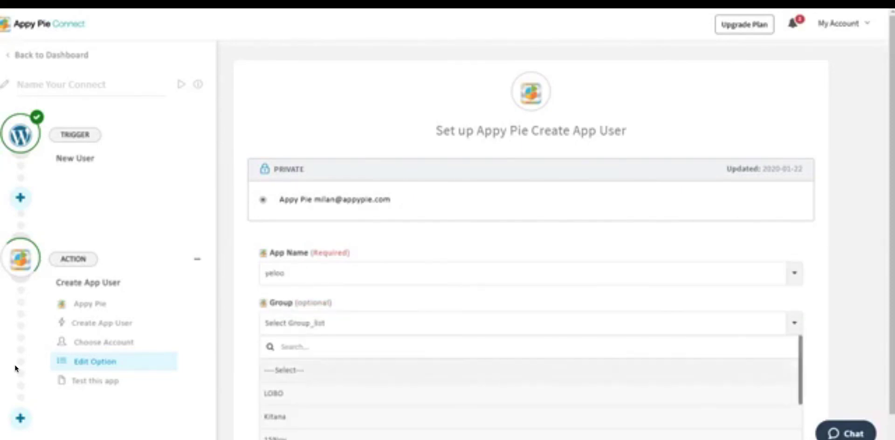
key(Return)
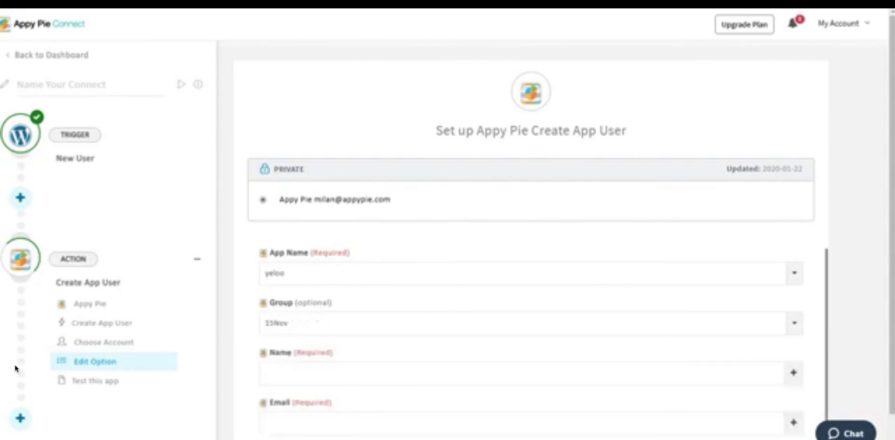
- Map the required Name field of the Create App User action to First Name from the New User trigger
scroll(531, 250, down, 8)
key(Home)
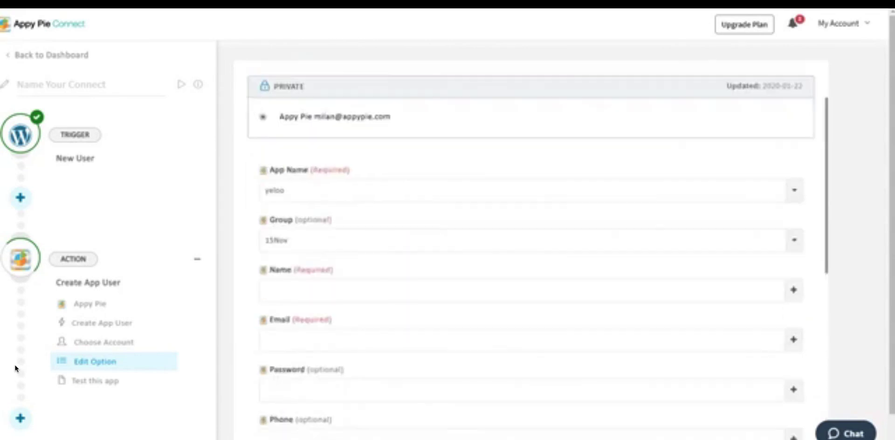
key(Tab)
key(Return)
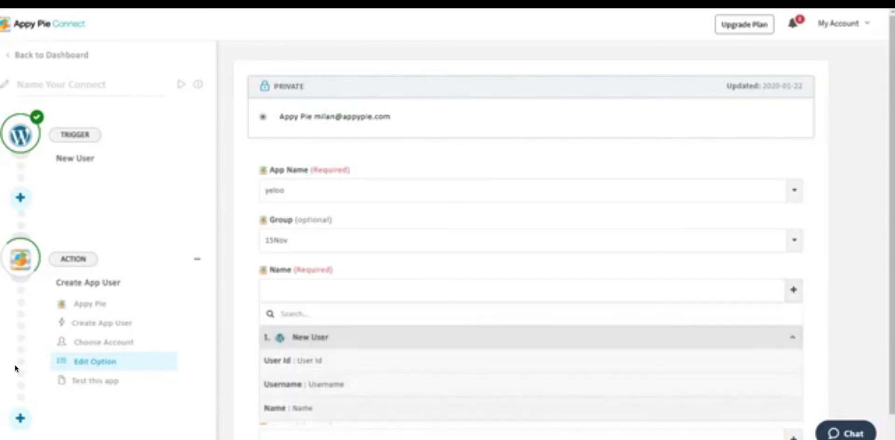
scroll(531, 362, down, 1)
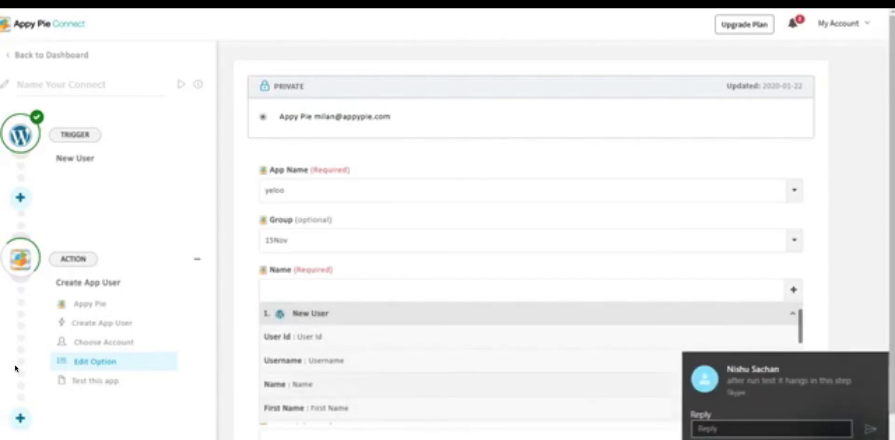
key(Return)
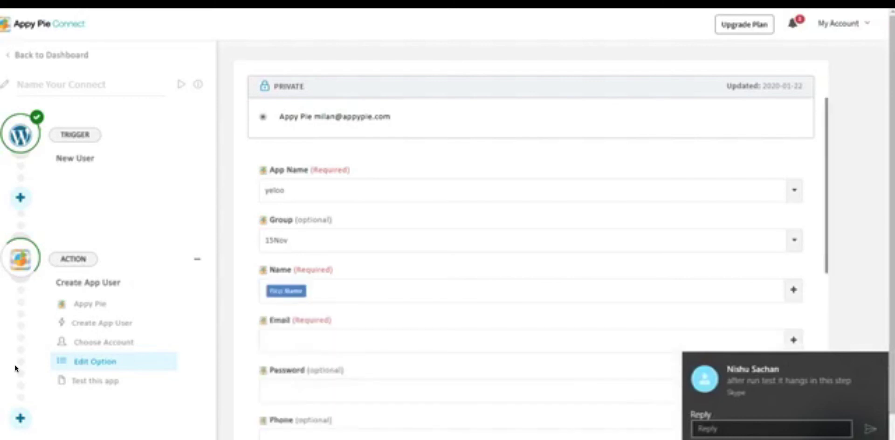
- Map the required Email field to Email from the New User trigger and continue past the remaining optional fields
click(793, 340)
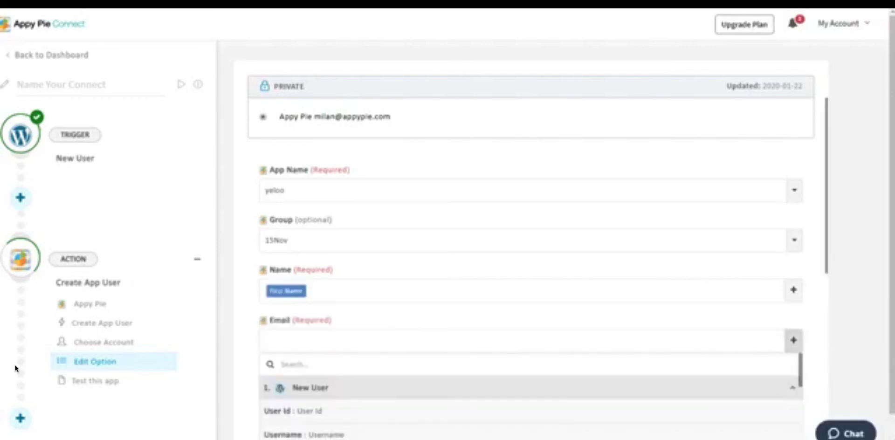
scroll(531, 397, down, 1)
key(Down)
key(Down)
key(Down)
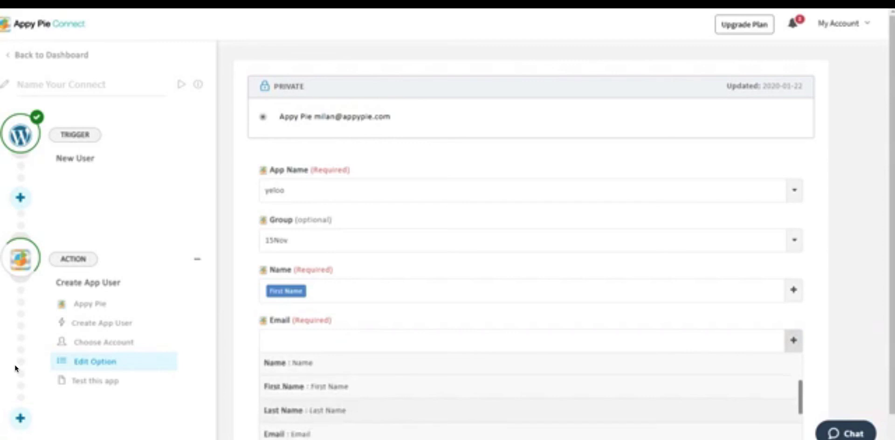
key(Return)
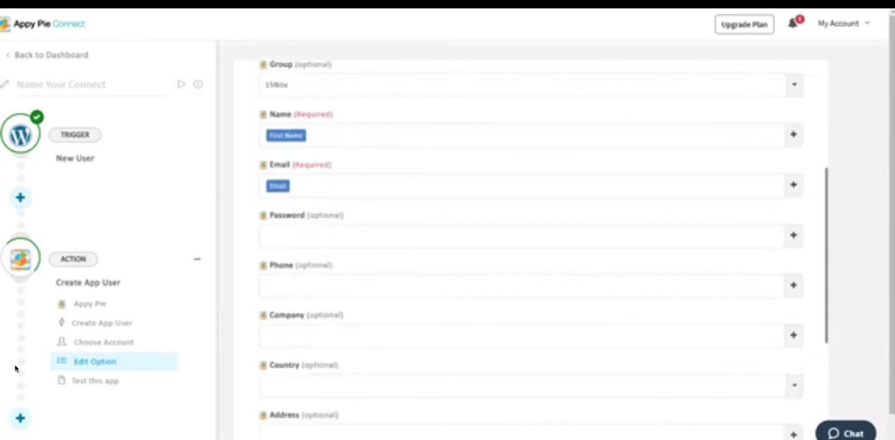
scroll(531, 248, down, 5)
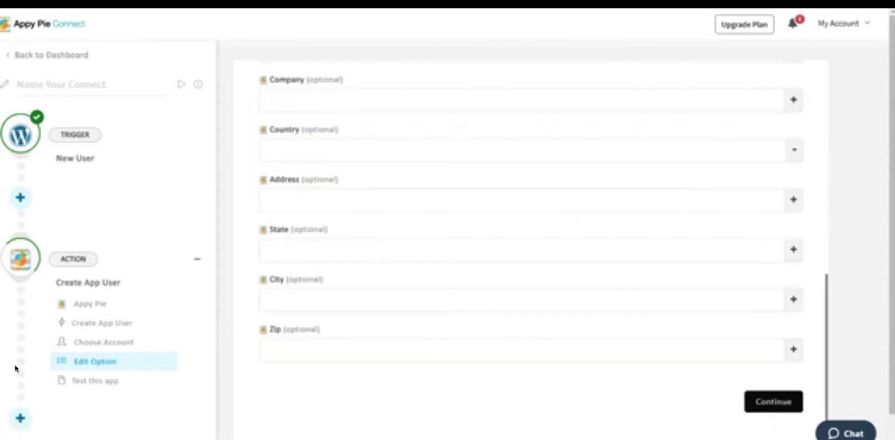
key(Return)
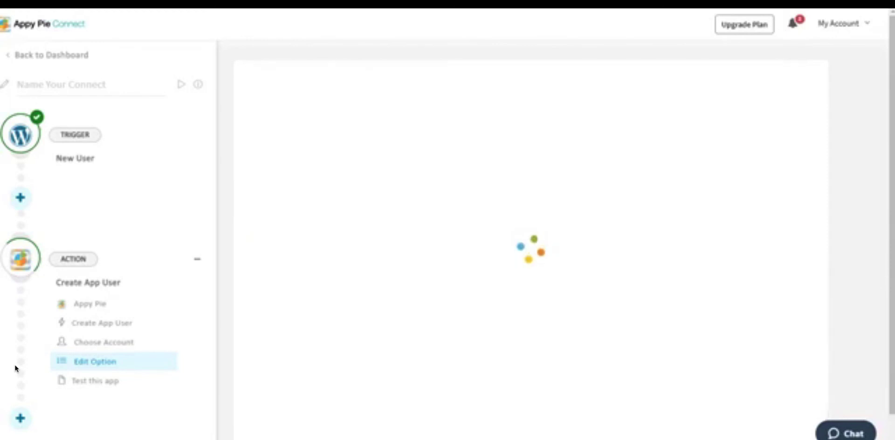